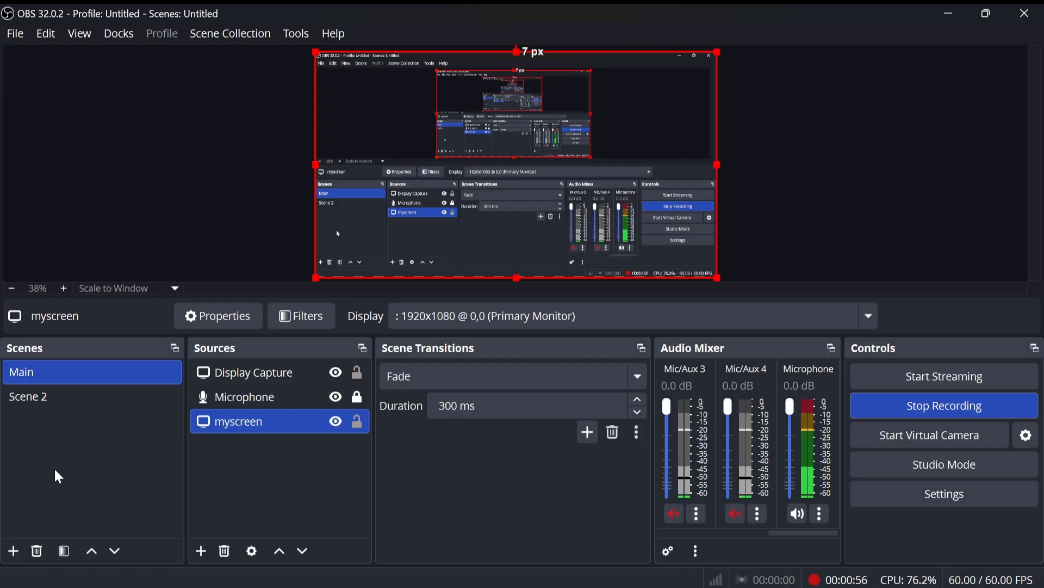
left_click(13, 551)
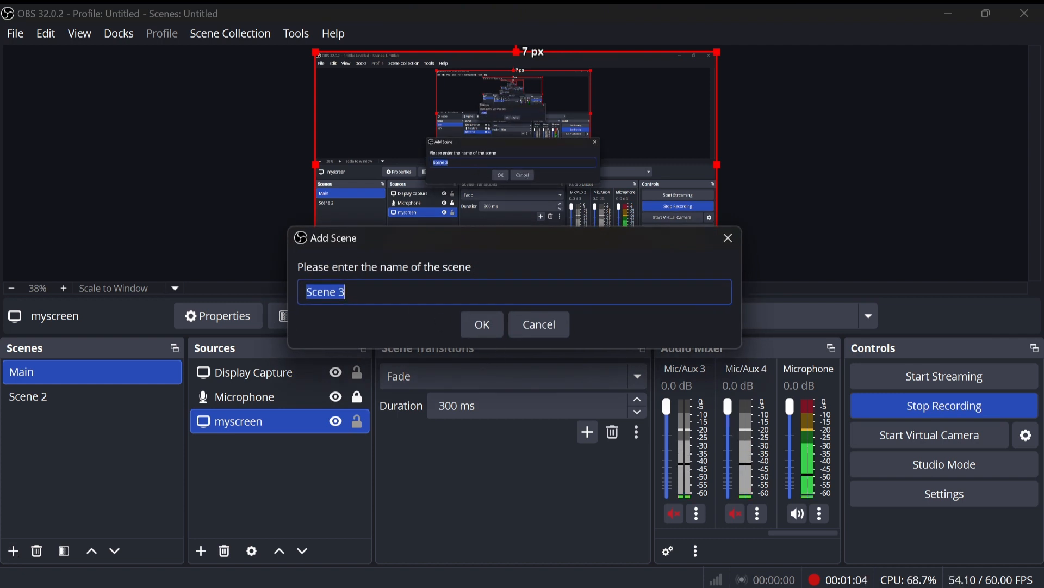
key("BackSpace")
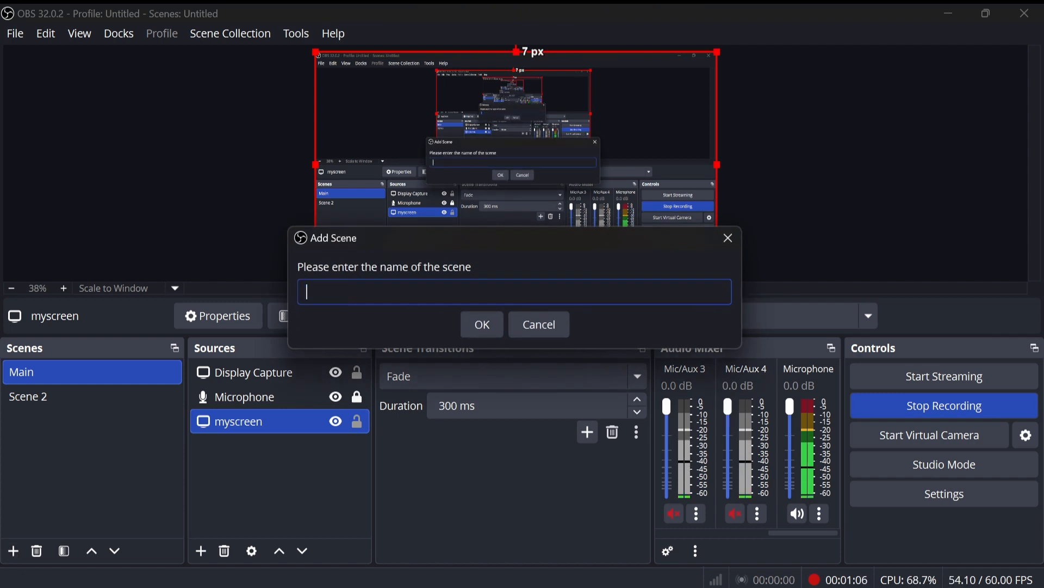
type("djsrj")
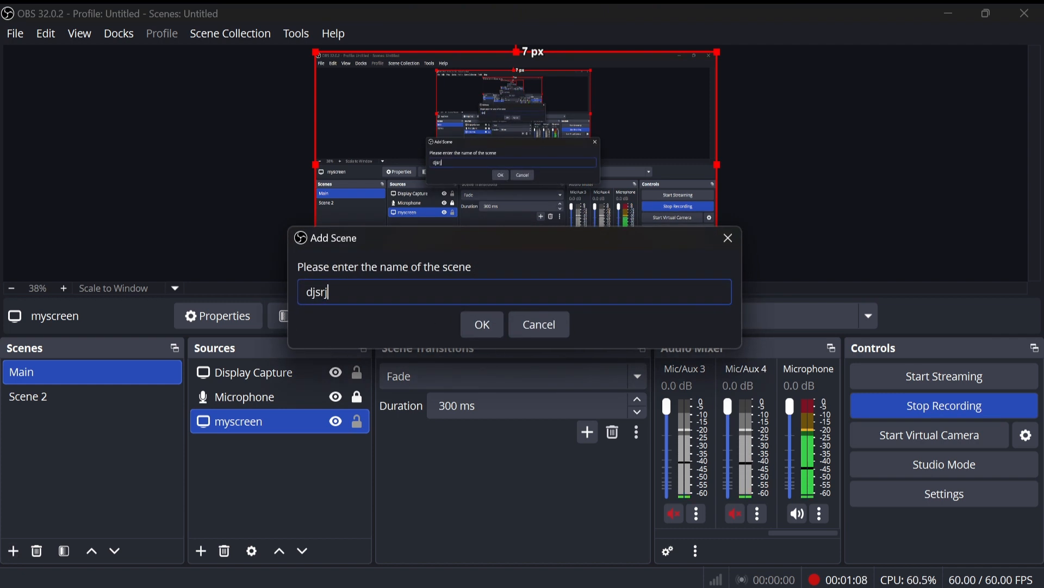
key("BackSpace")
key("BackSpace")
type("Scene")
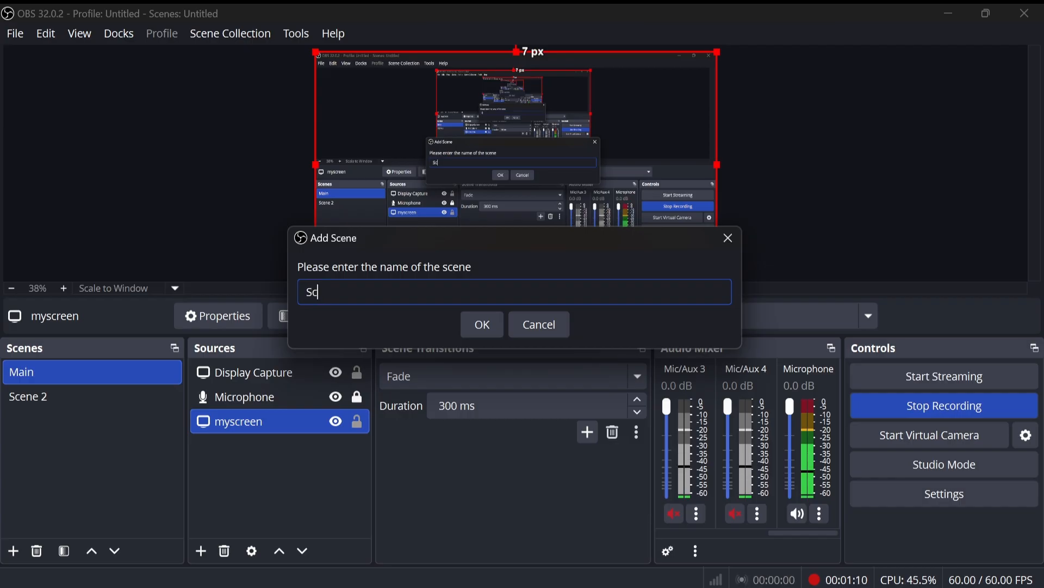
key("BackSpace")
key("BackSpace")
type("reen")
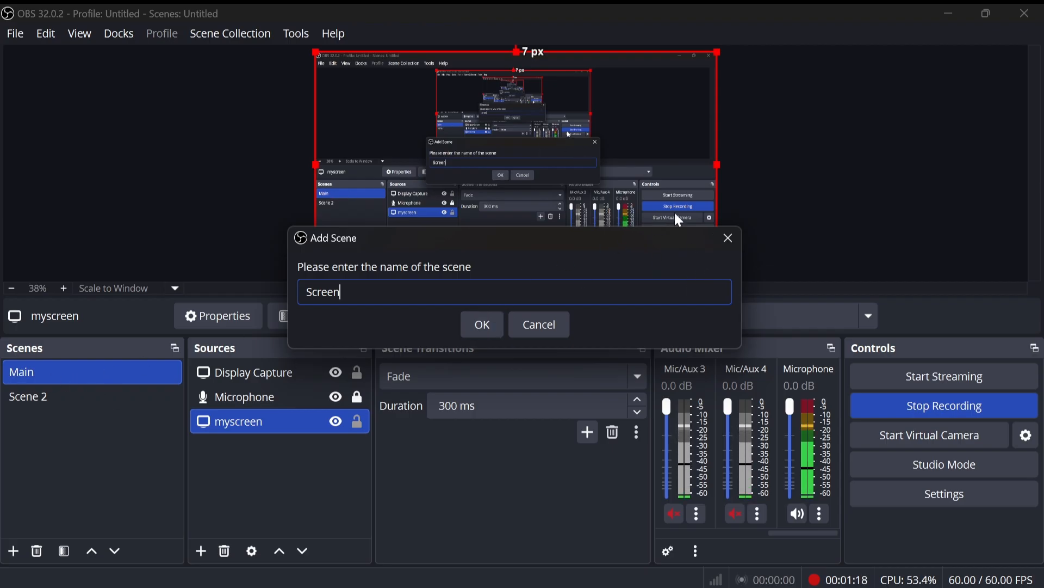
left_click(728, 236)
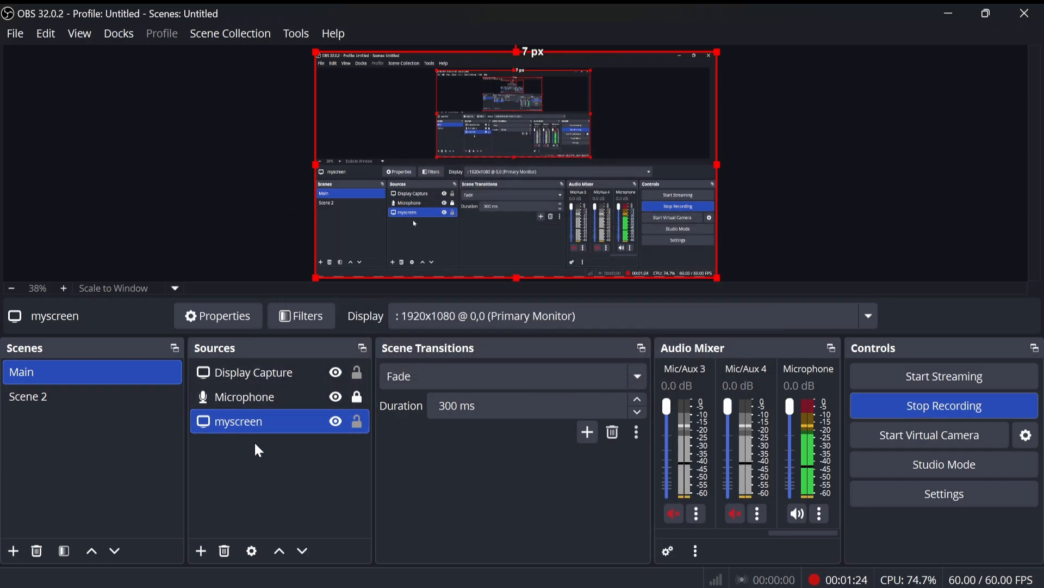
Step: Add a new Display Capture source named "Display Capture 1" to the Main scene
left_click(203, 547)
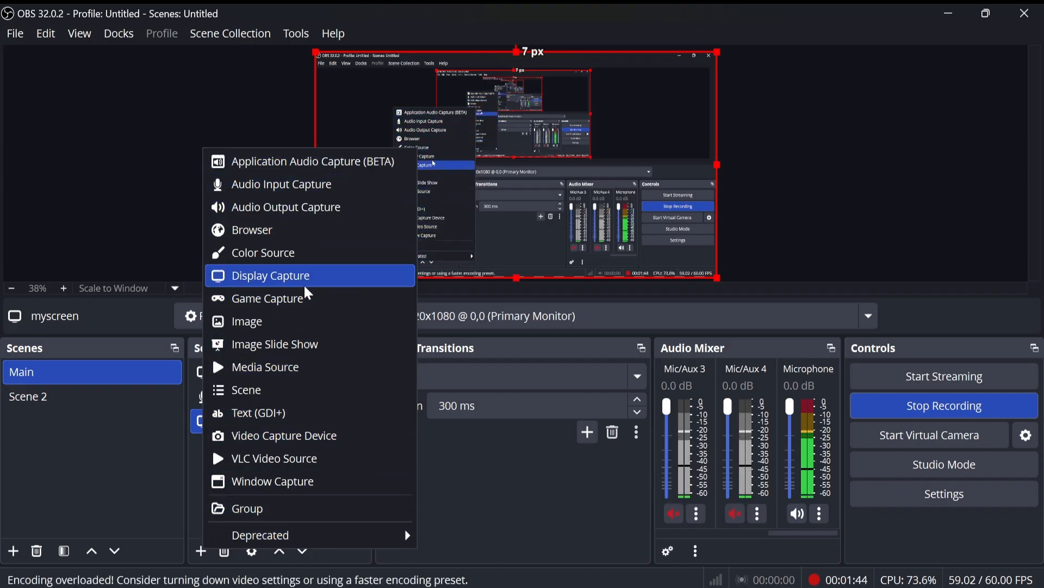
left_click(287, 281)
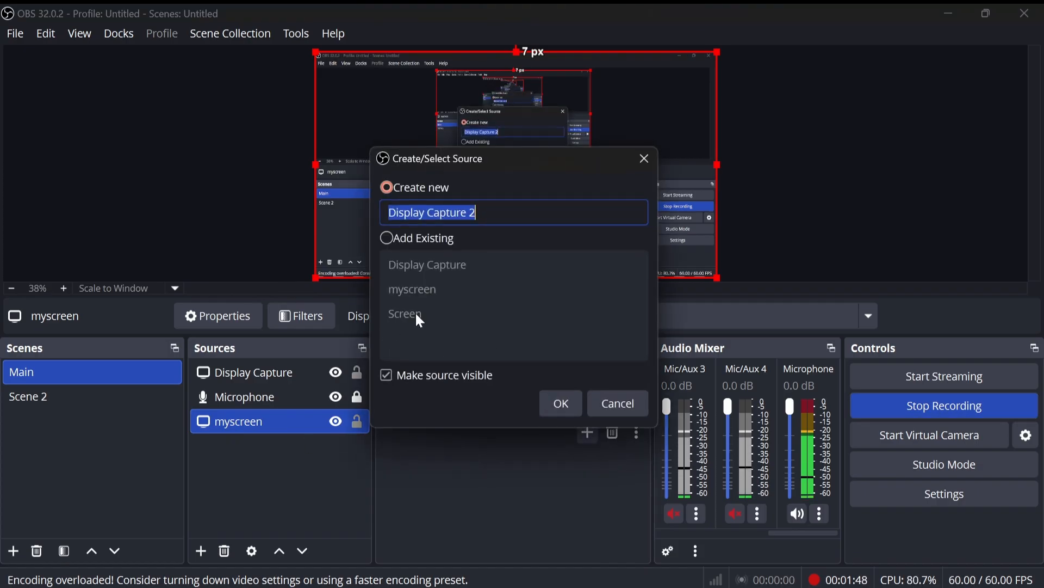
key("End")
key("BackSpace")
key("BackSpace")
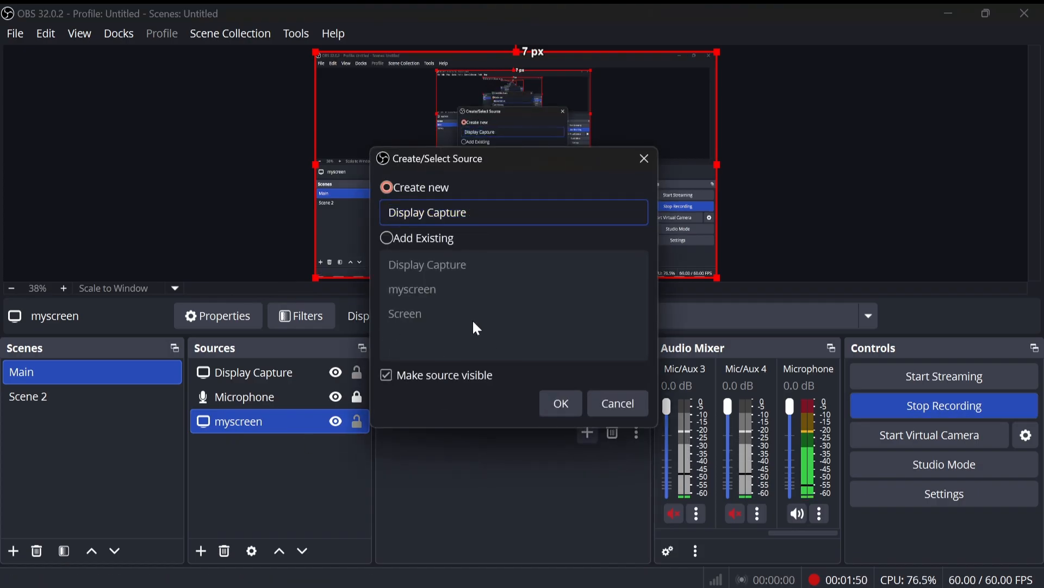
type("1")
left_click(559, 404)
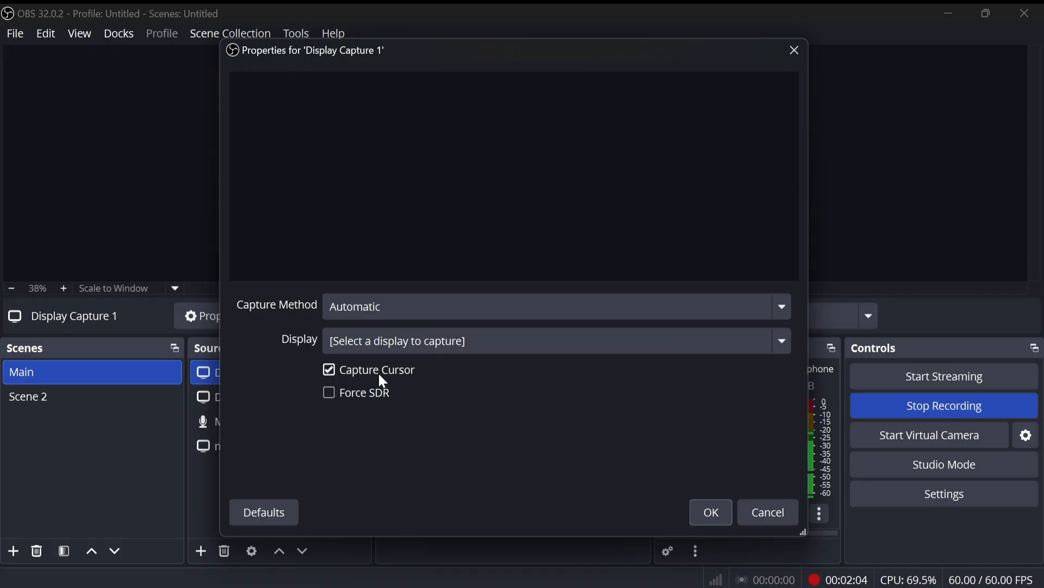
Step: Set Display Capture 1 to capture the 1920x1080 primary monitor with cursor capture enabled, and accept its properties
left_click(330, 371)
left_click(507, 335)
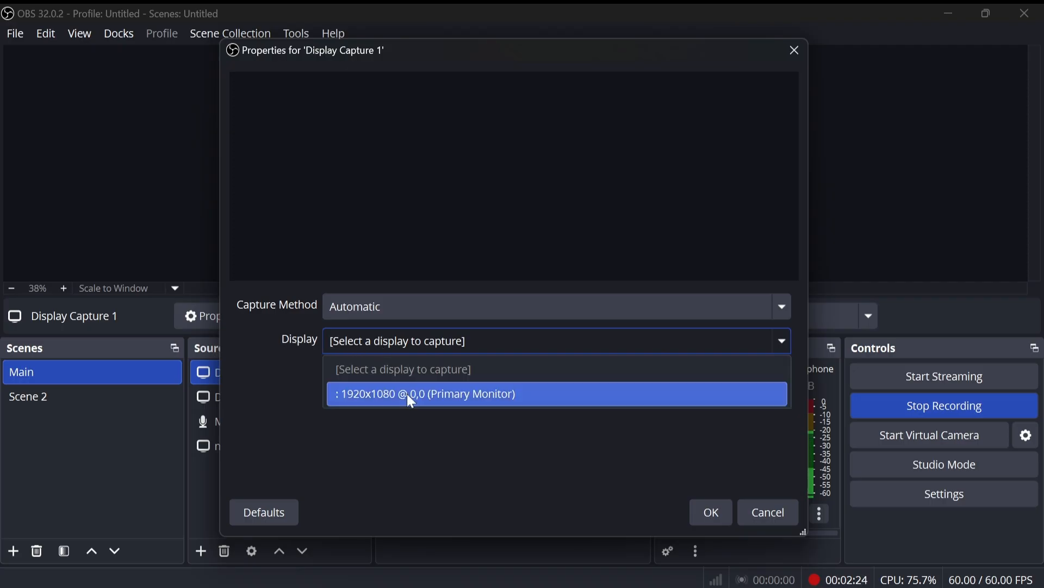
left_click(387, 396)
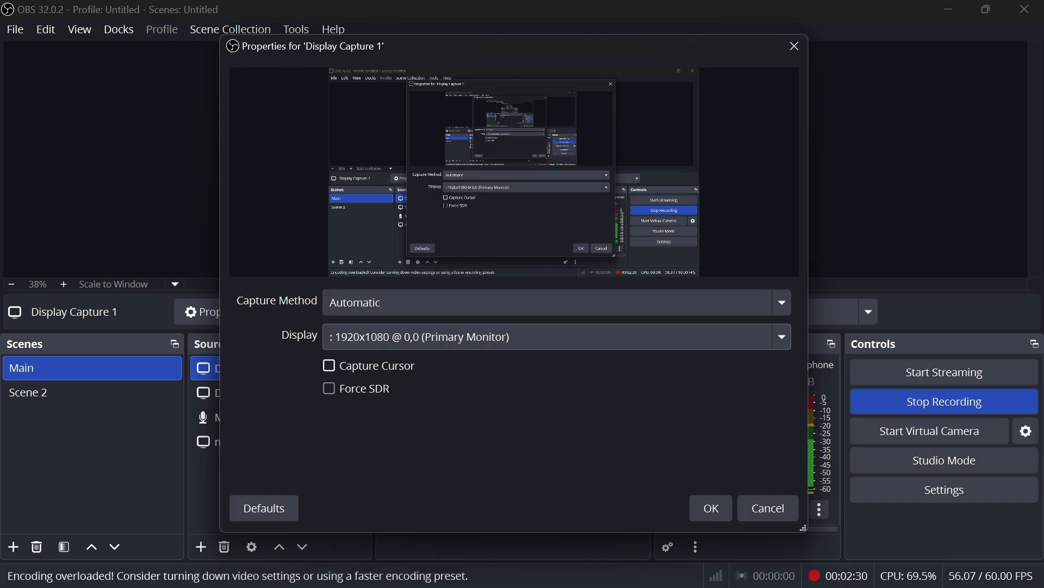
left_click(330, 366)
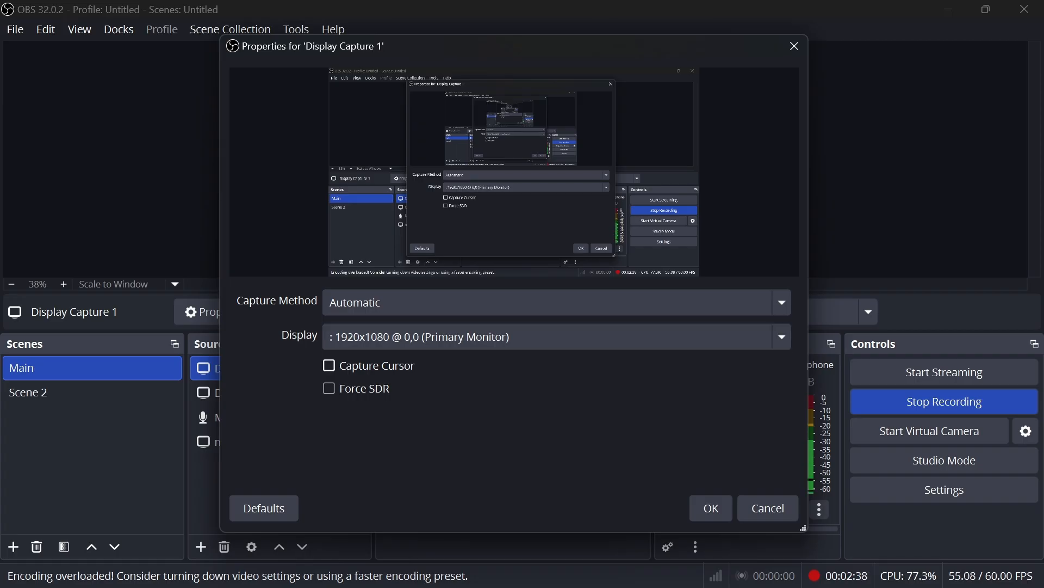
left_click(326, 367)
left_click(711, 508)
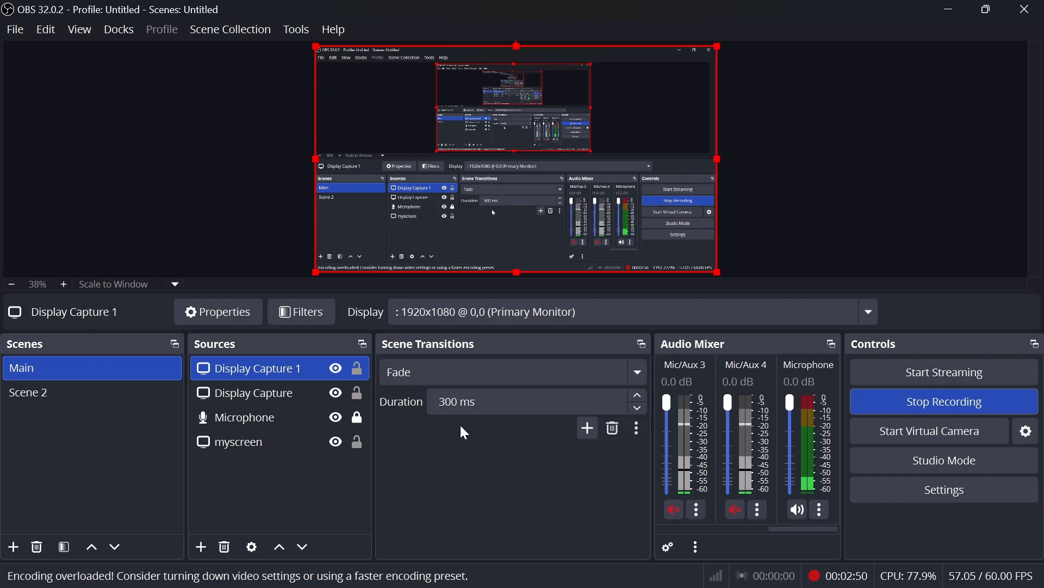
Step: Add a new Audio Input Capture source named "Laptop audio" to the Main scene
left_click(193, 549)
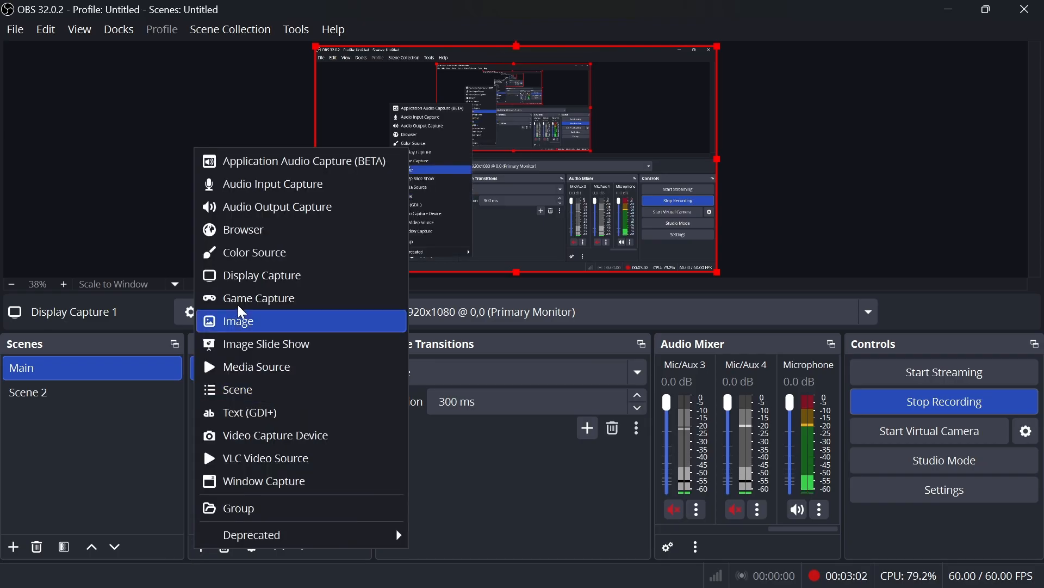
left_click(275, 186)
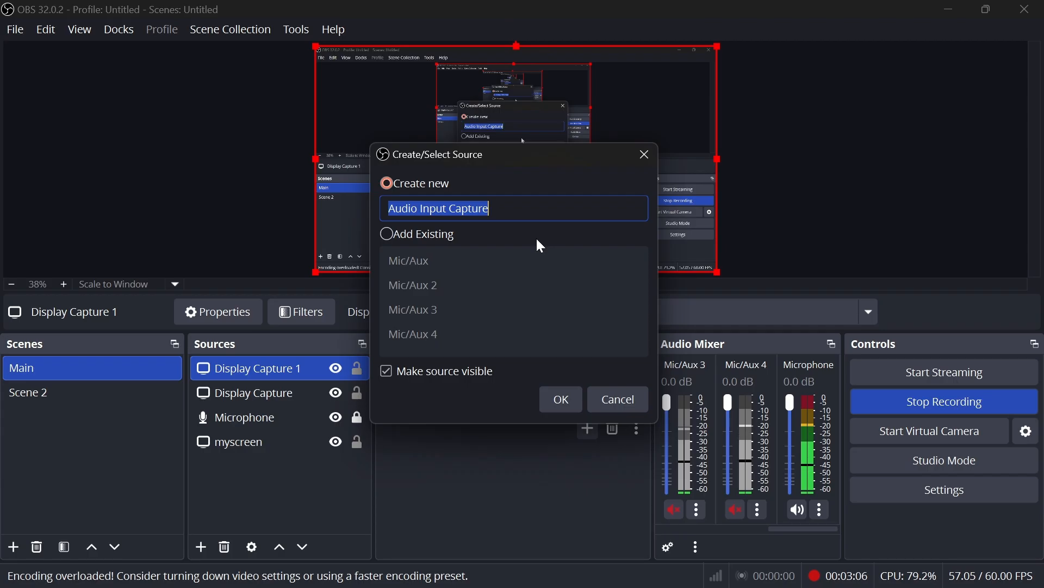
type("LA")
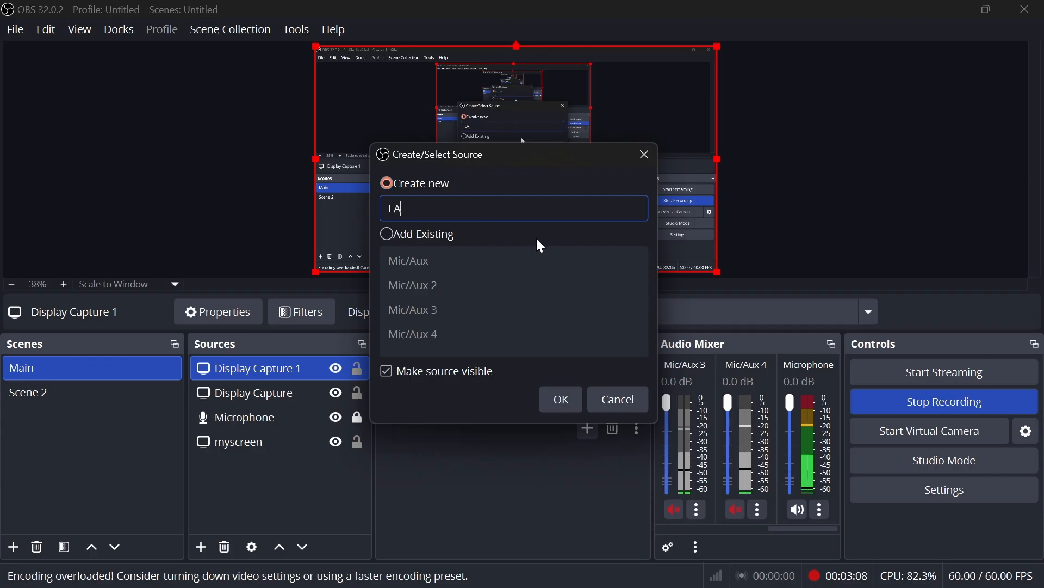
key("BackSpace")
type("ap")
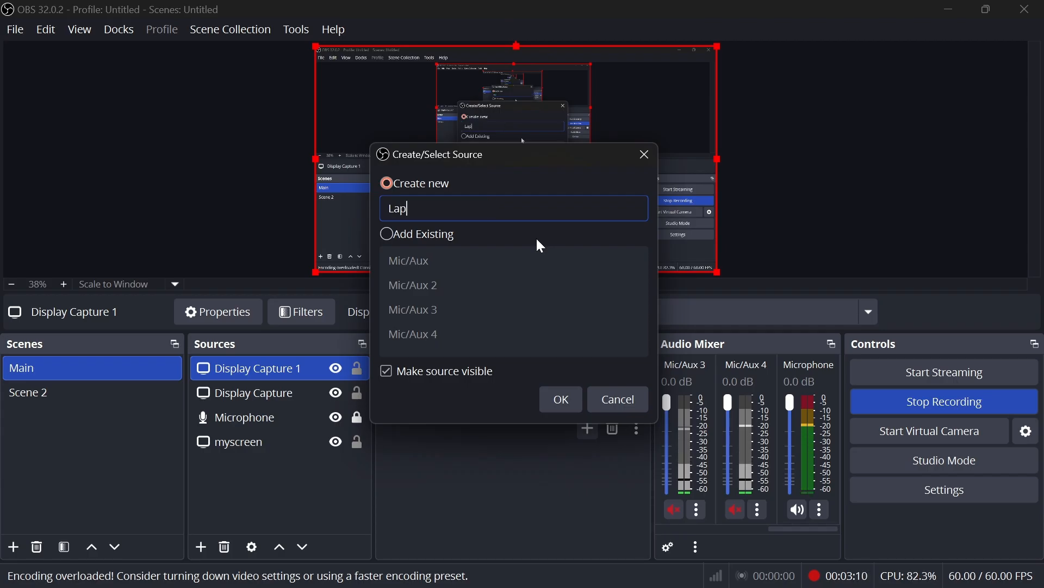
type("top a")
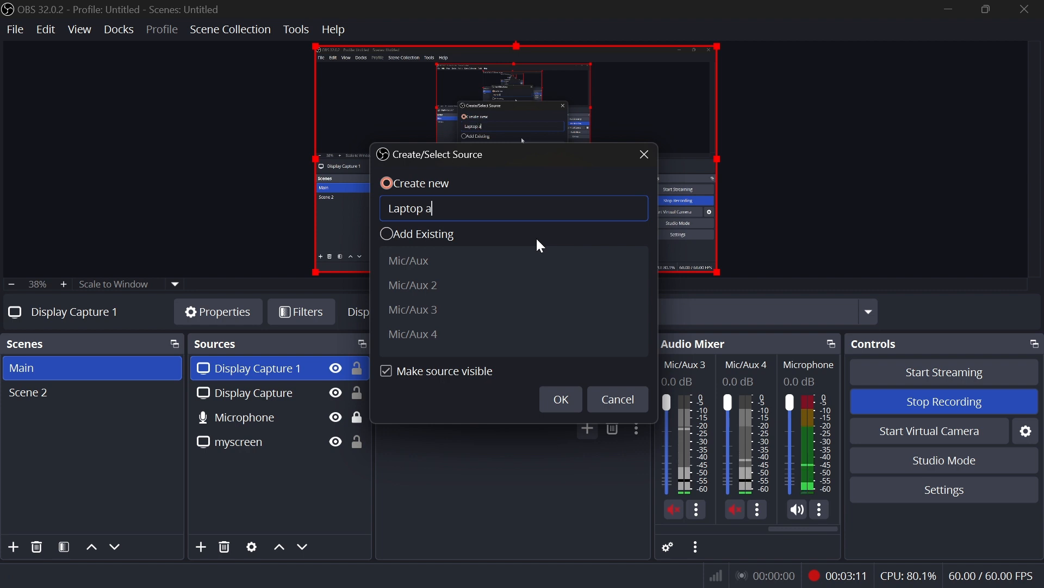
type("utdi")
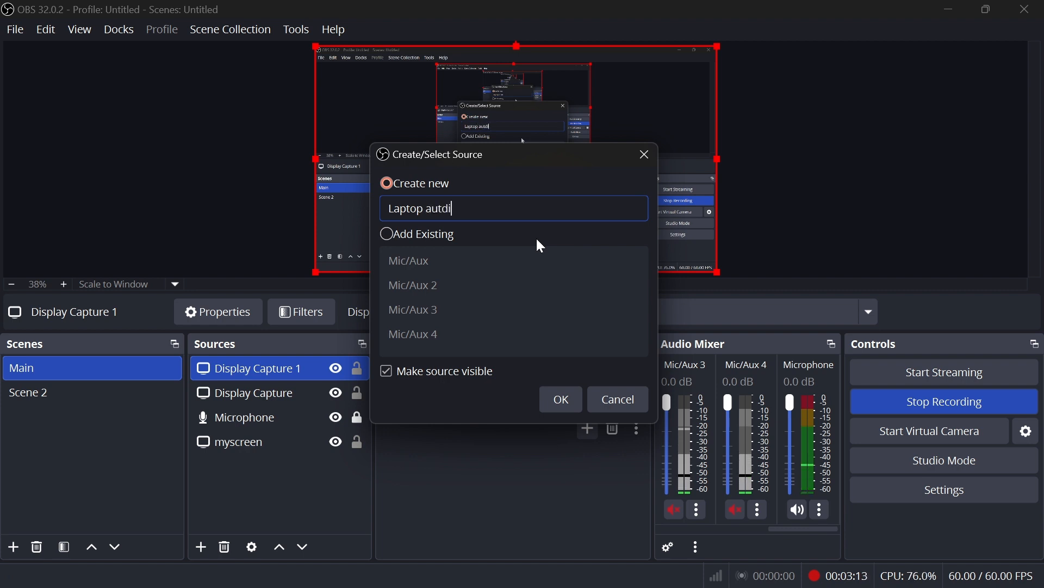
key("BackSpace")
key("BackSpace")
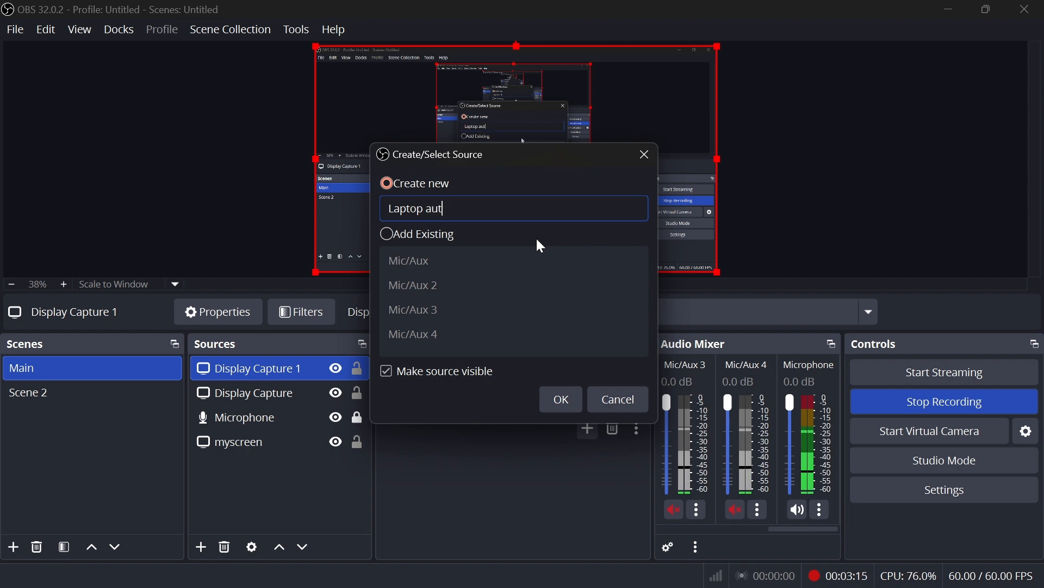
key("BackSpace")
type("dio")
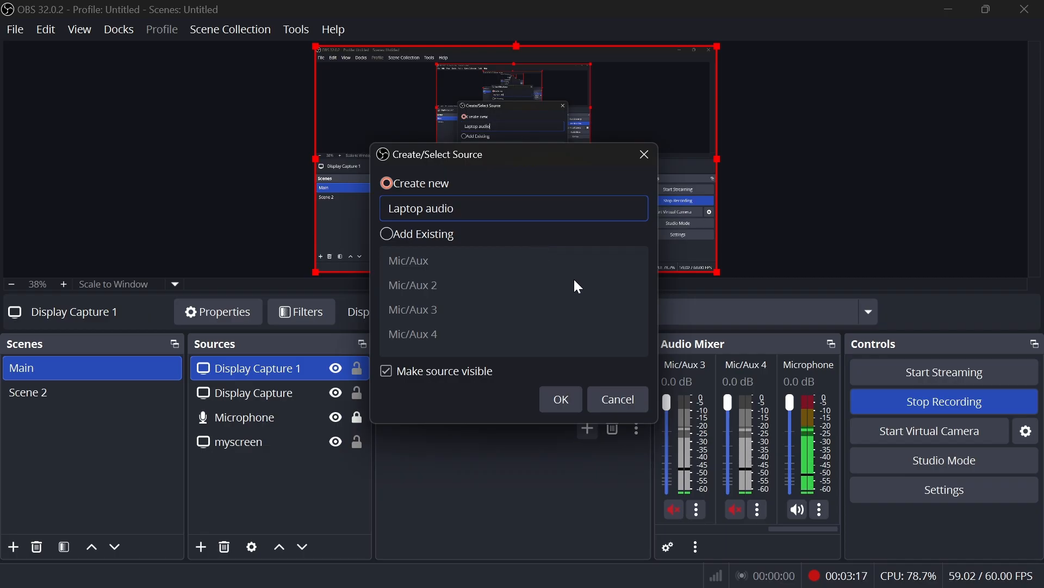
left_click(563, 399)
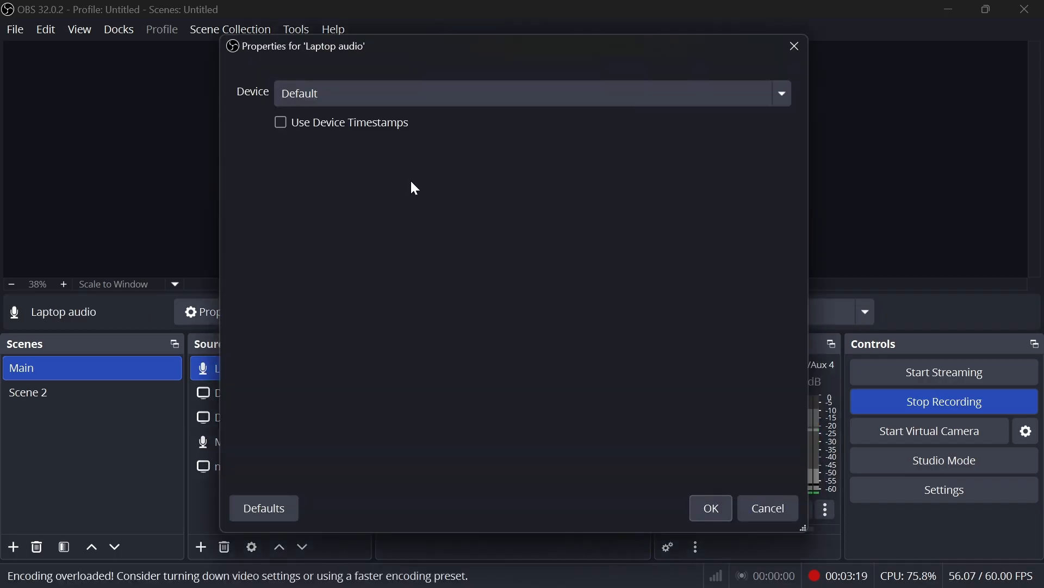
Step: Set the Laptop audio source's device to Microphone (Conexant ISST Audio) and accept its properties
left_click(647, 93)
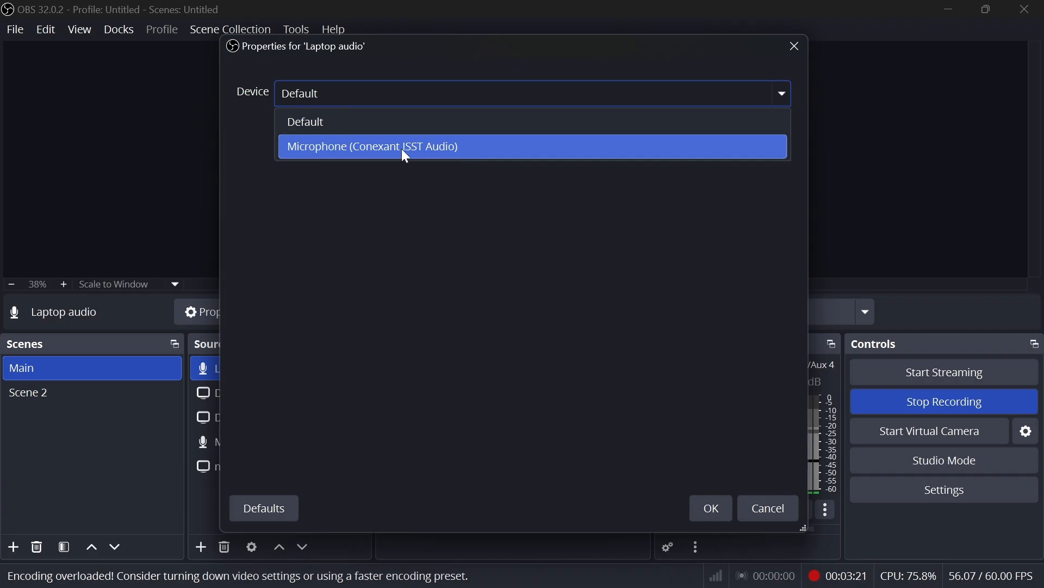
left_click(380, 148)
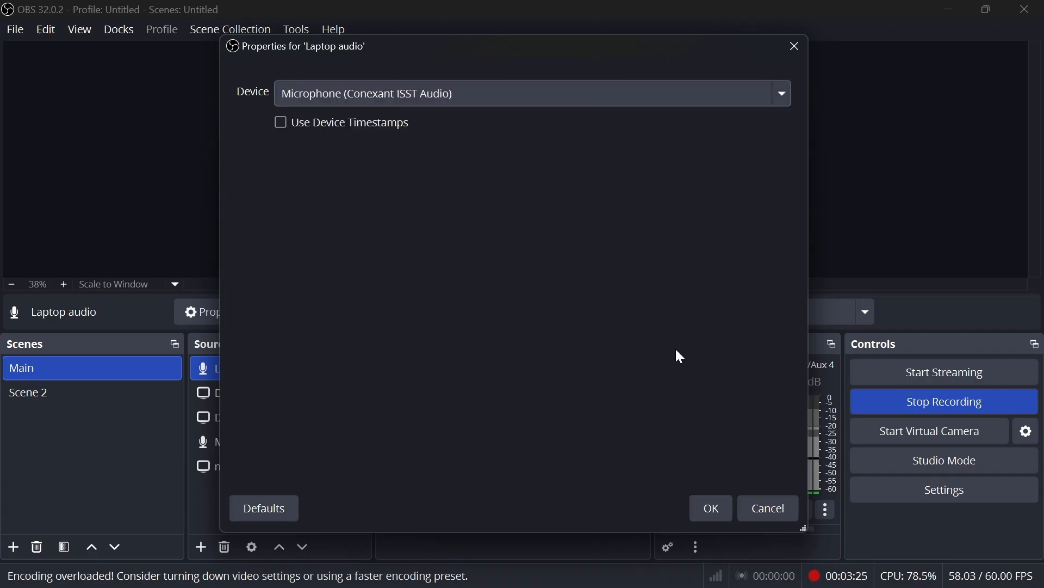
left_click(728, 501)
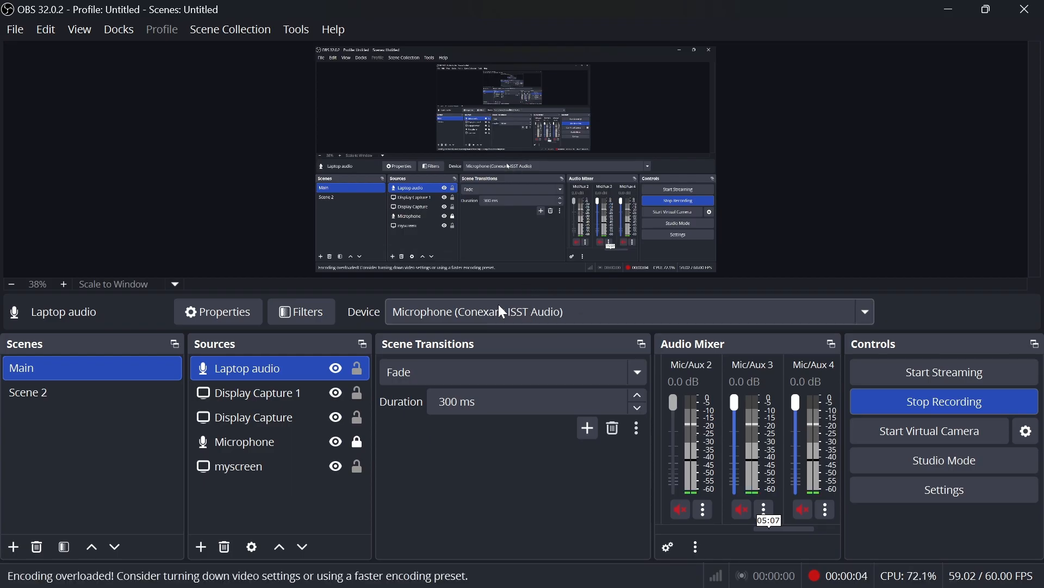
Step: Find the Laptop audio channel in the audio mixer and mute it
scroll(759, 458, "down", 2)
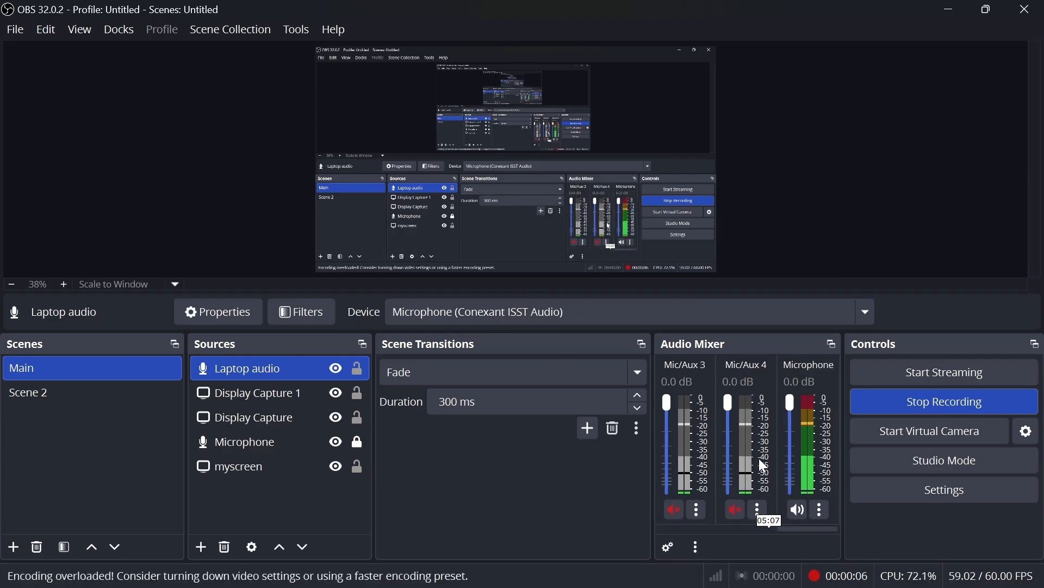
scroll(763, 465, "up", 5)
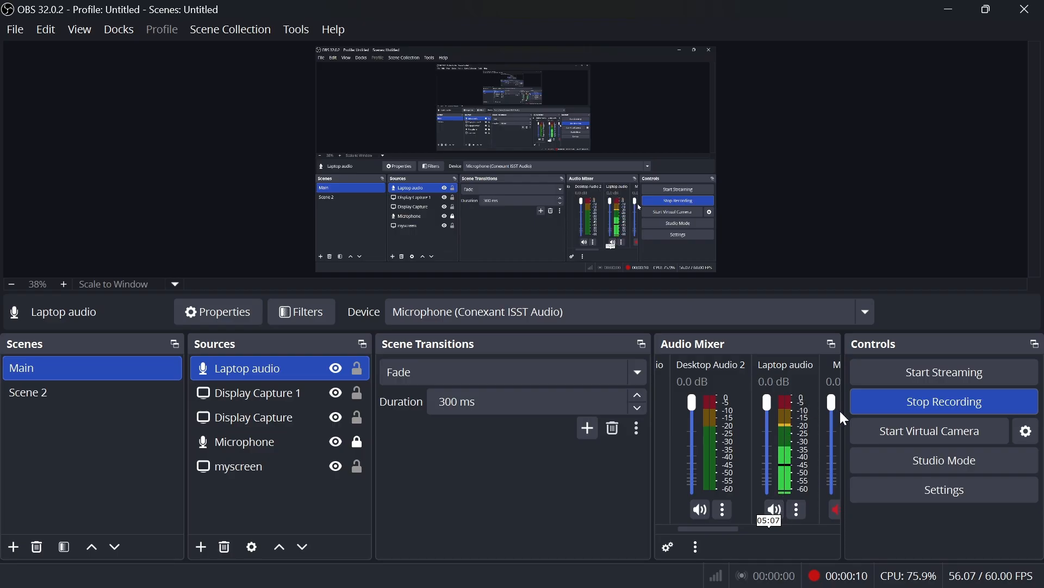
left_click(776, 512)
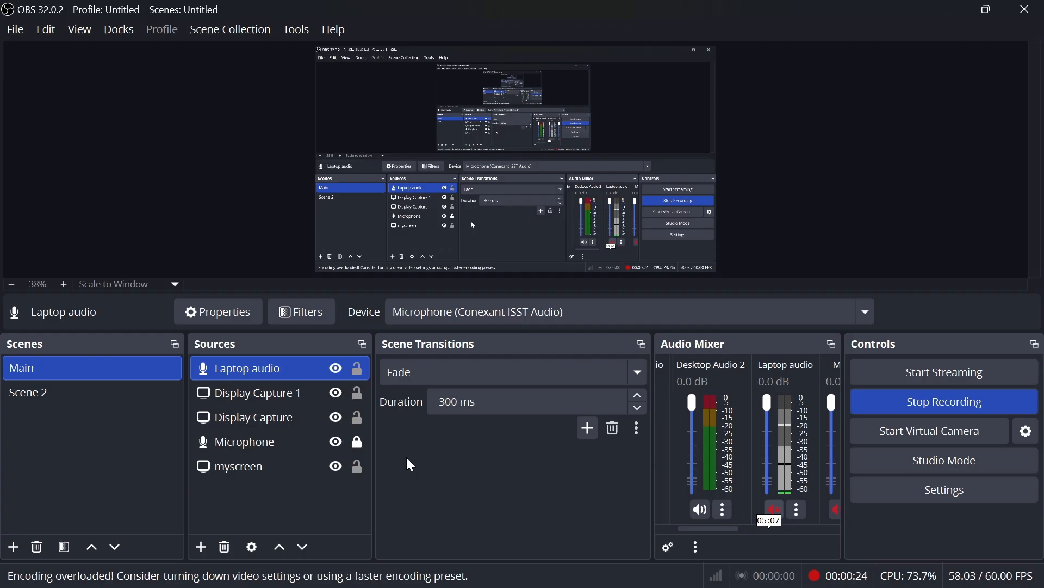
Step: Open the program settings and review the Video resolution and frame rate options and the Advanced options
left_click(16, 34)
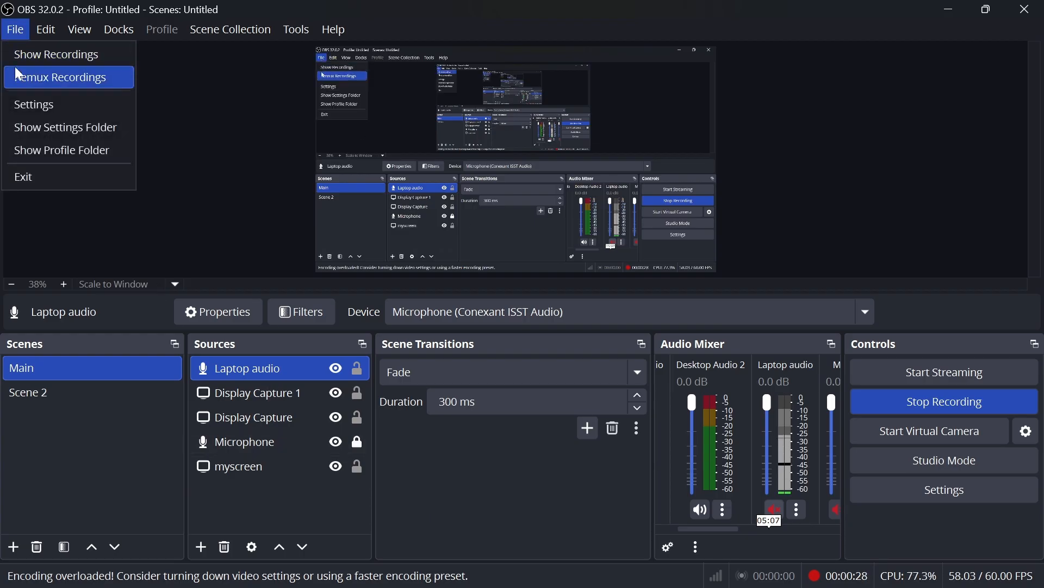
key("Escape")
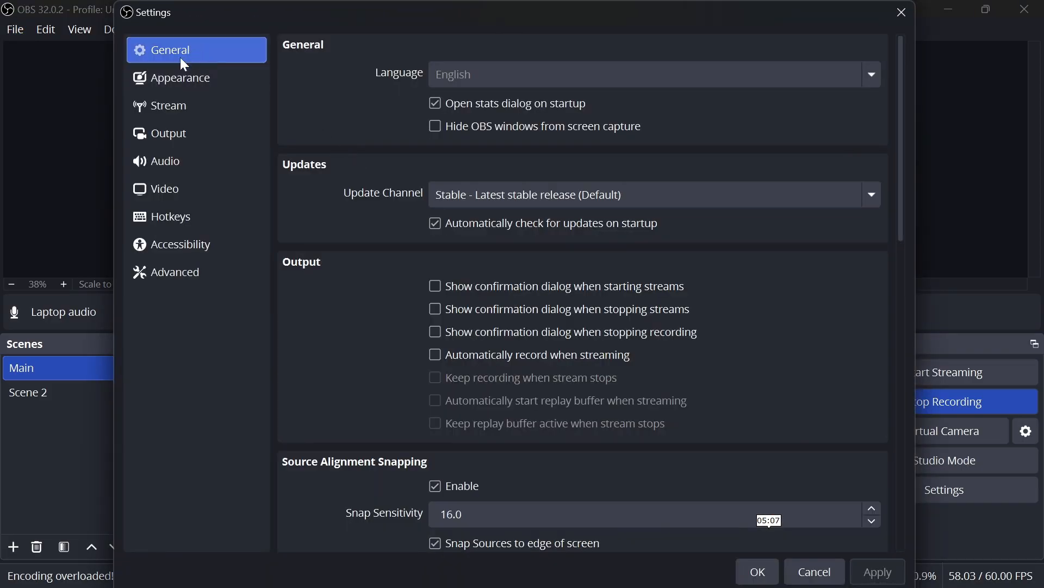
left_click(166, 189)
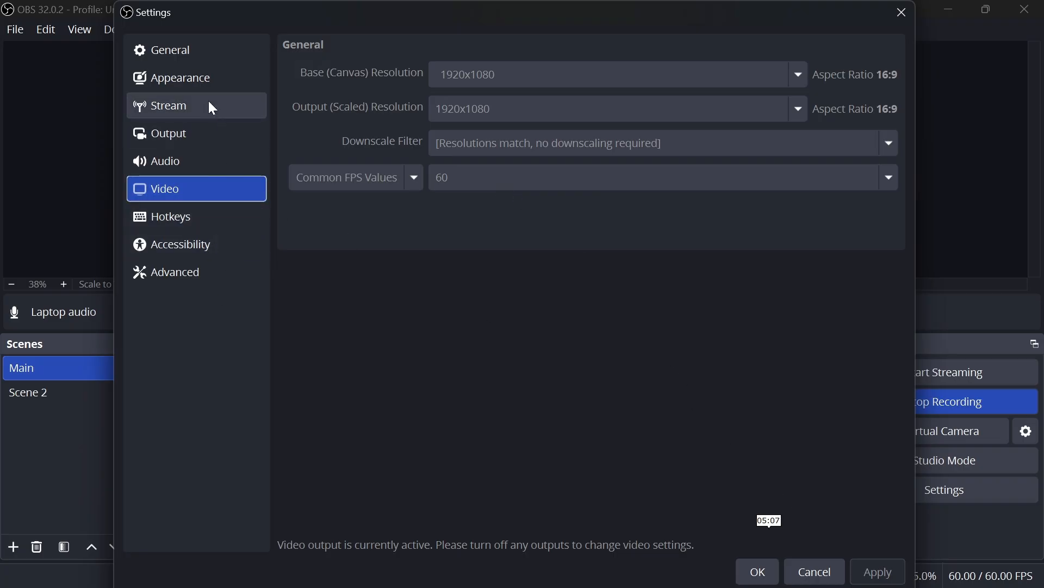
left_click(183, 284)
scroll(497, 214, "down", 10)
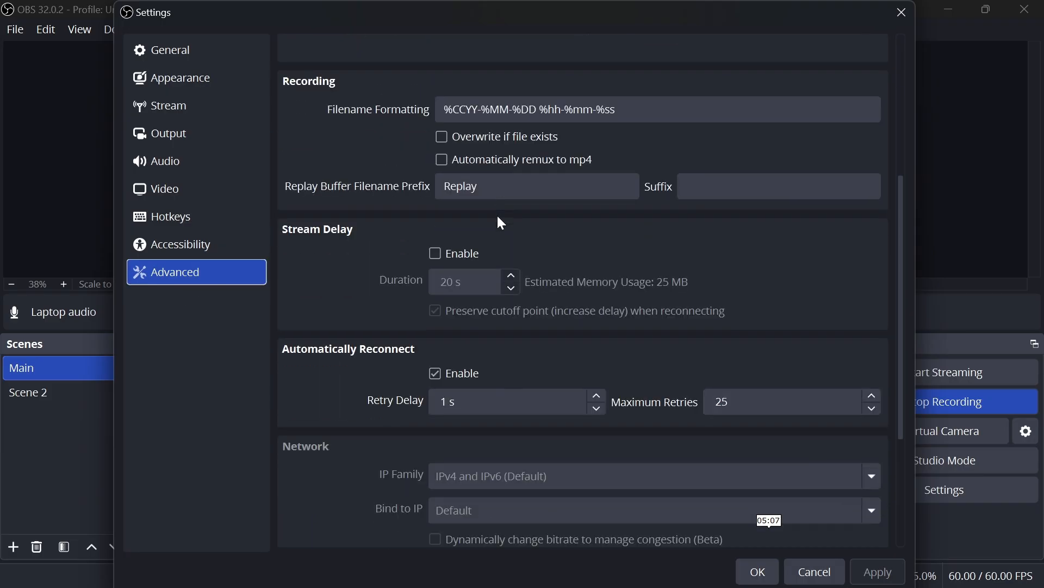
scroll(499, 217, "up", 10)
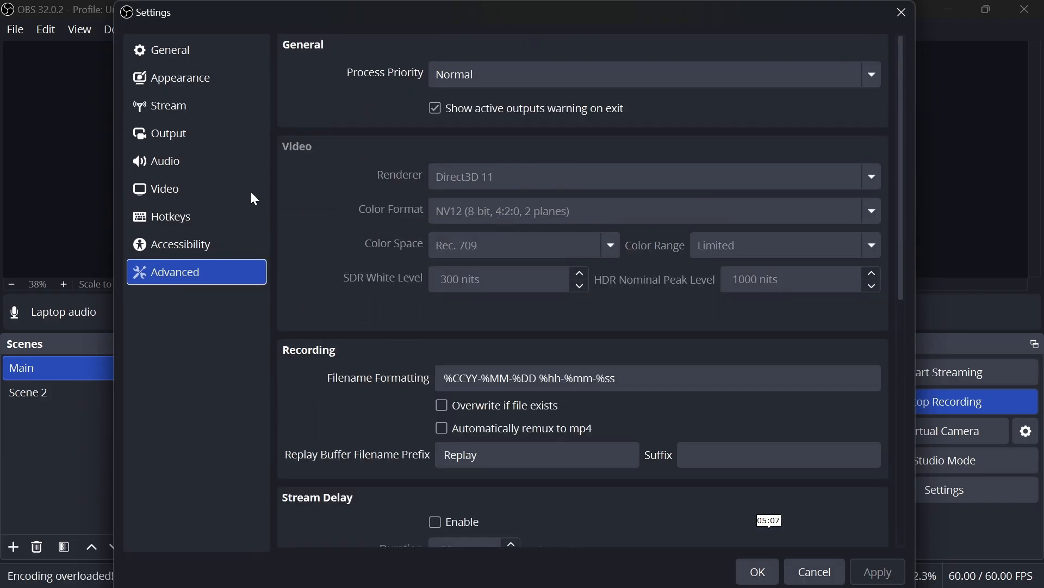
Step: Review the Streaming and Recording output settings, including the recording format, and accept the settings
left_click(188, 128)
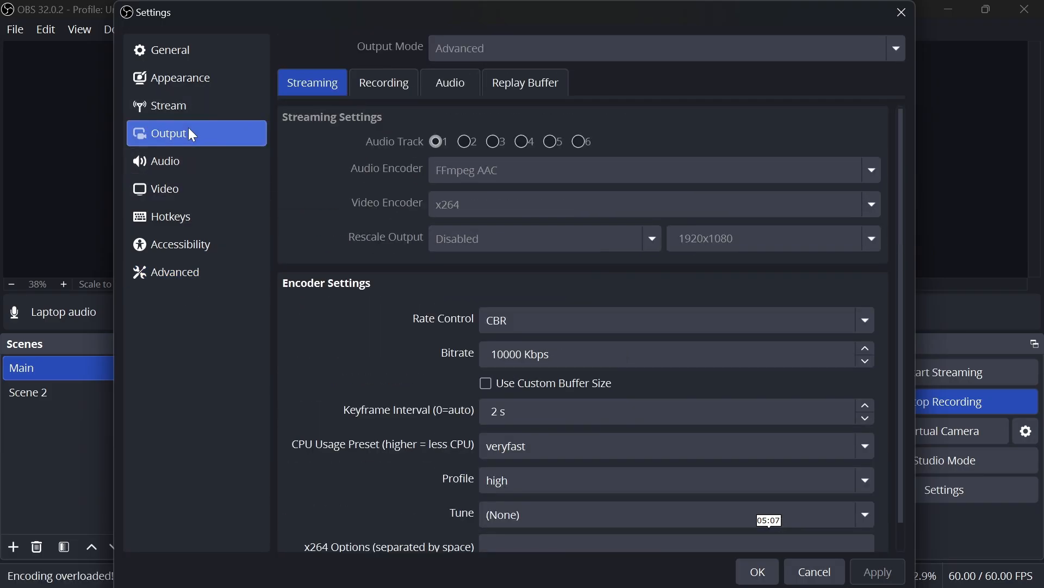
scroll(300, 242, "down", 1)
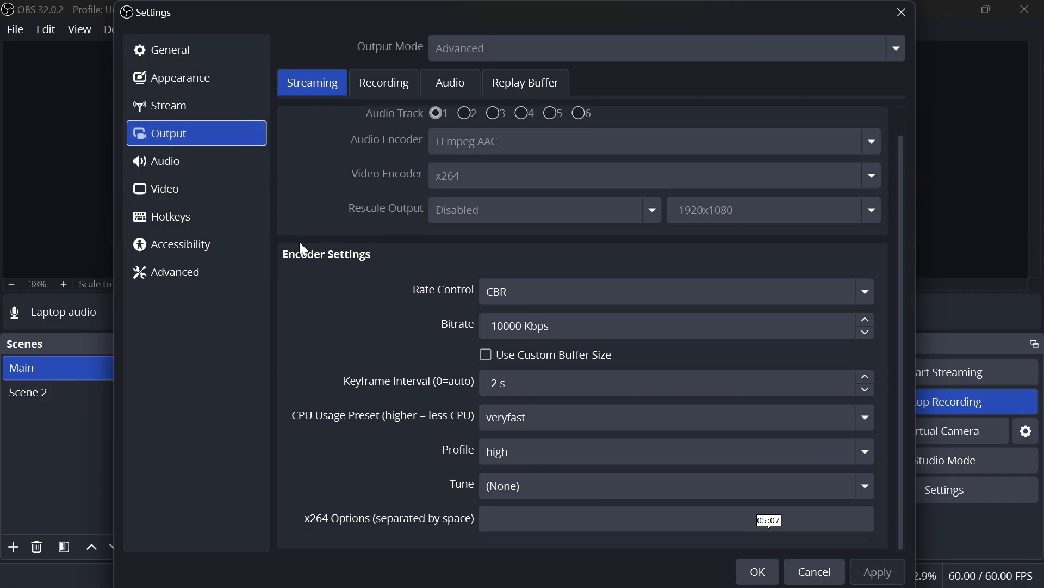
scroll(331, 142, "up", 1)
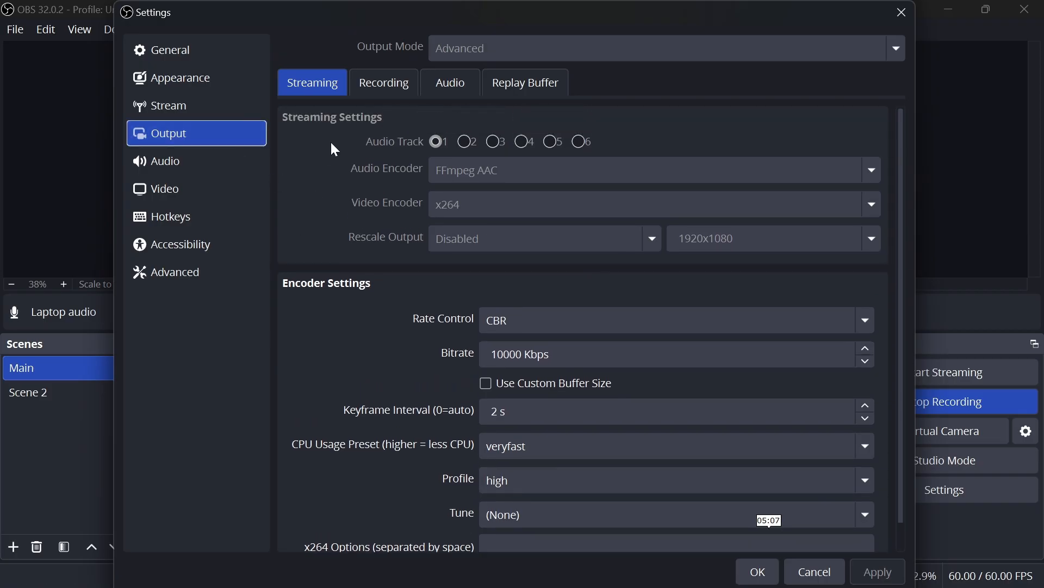
left_click(369, 81)
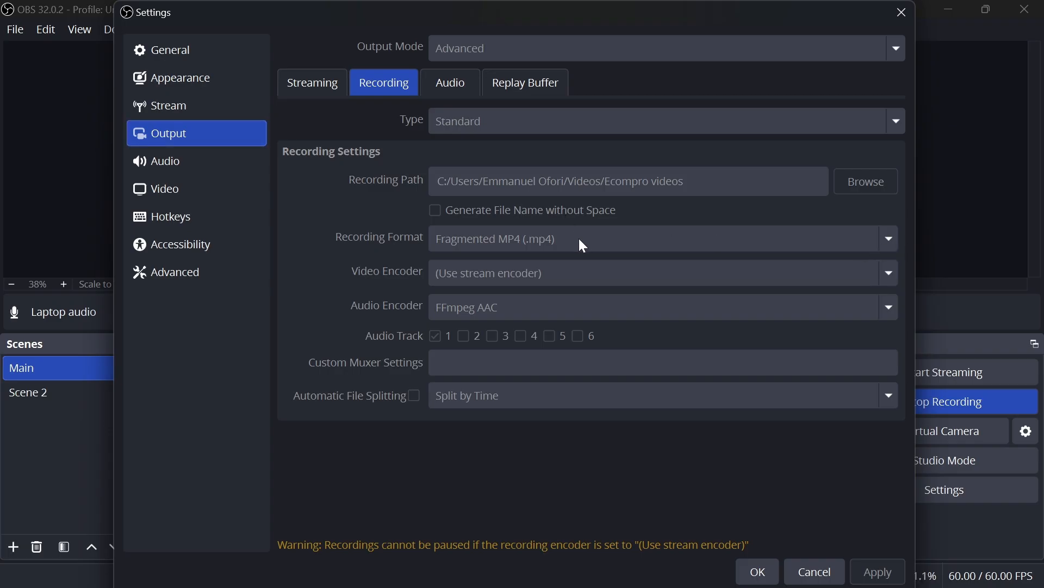
mouse_move(581, 240)
mouse_move(529, 237)
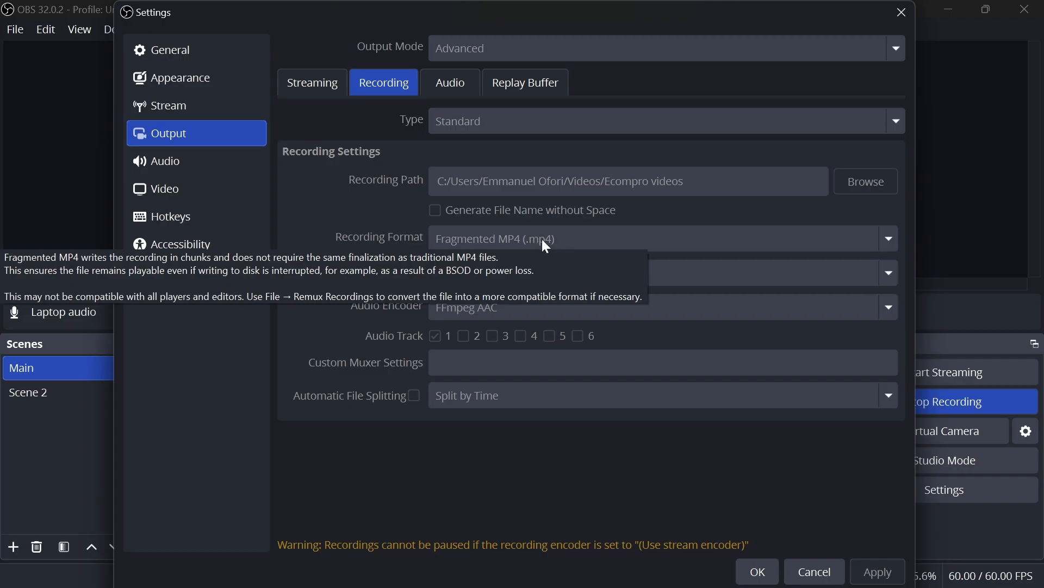
left_click(759, 572)
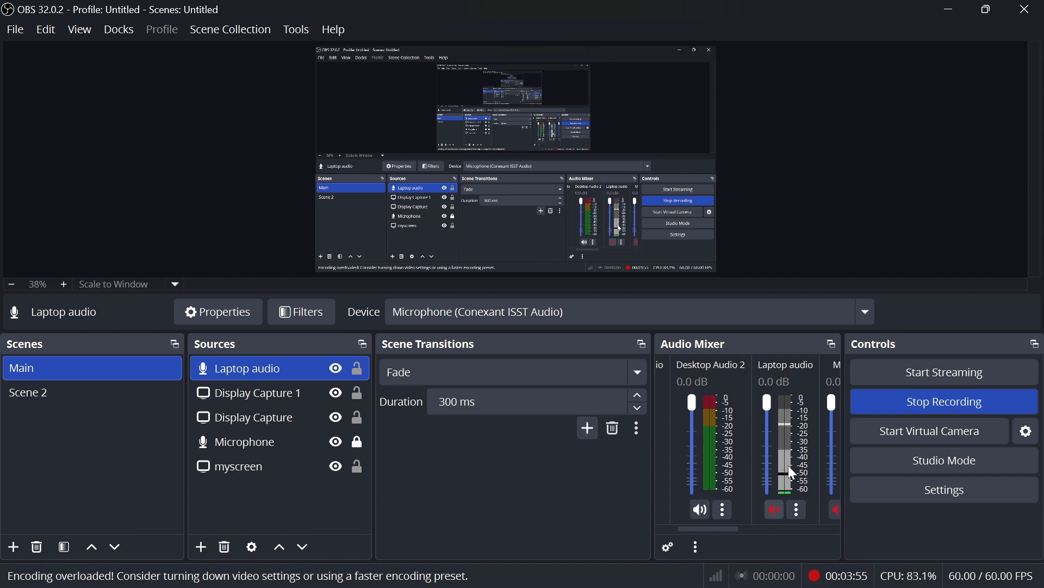
Step: Find the Microphone channel in the audio mixer and open its audio filters
scroll(788, 464, "right", 2)
scroll(793, 473, "right", 1)
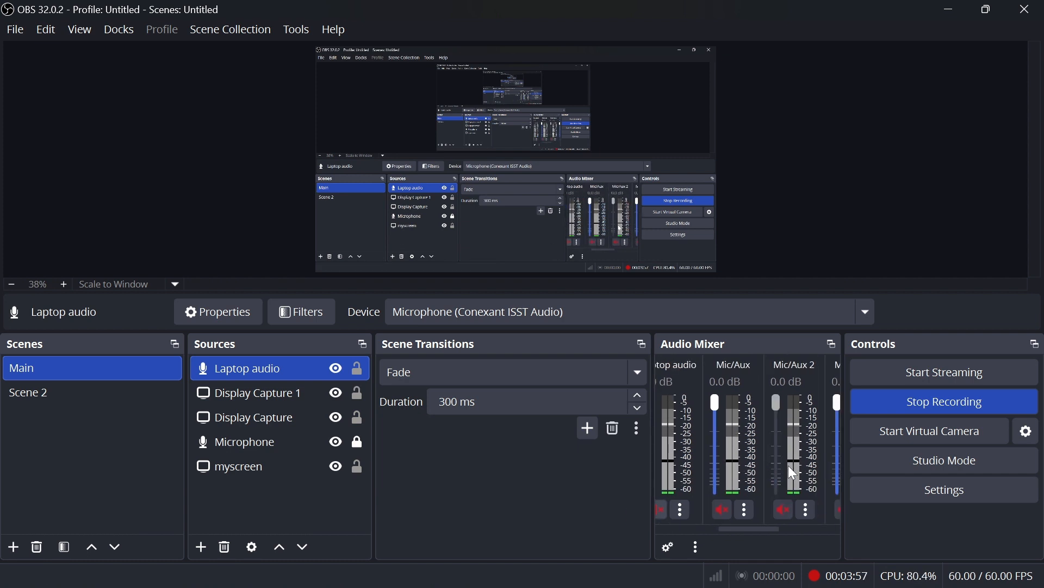
left_click_drag(736, 530, 808, 528)
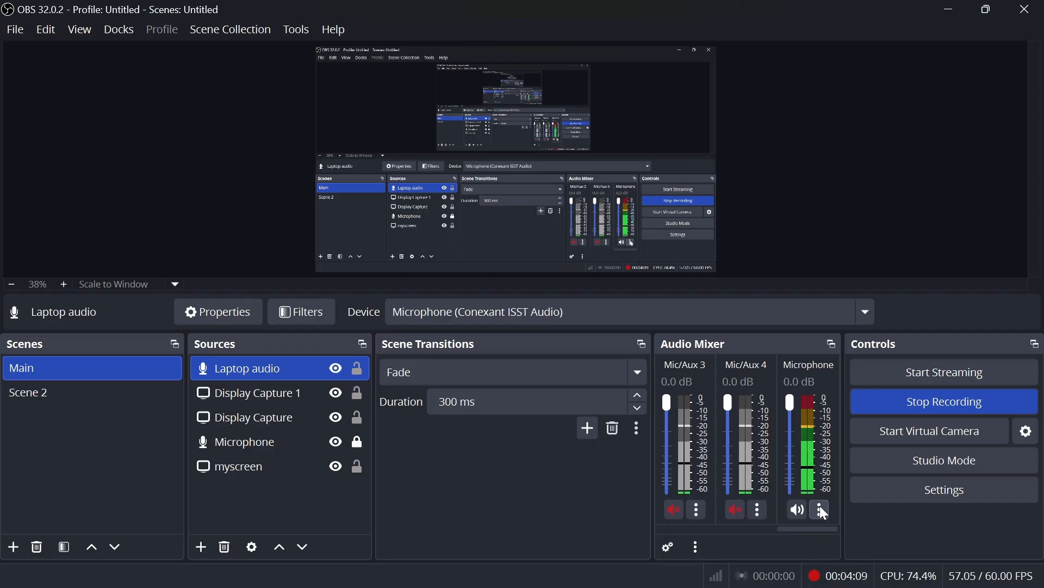
left_click(823, 510)
left_click(876, 447)
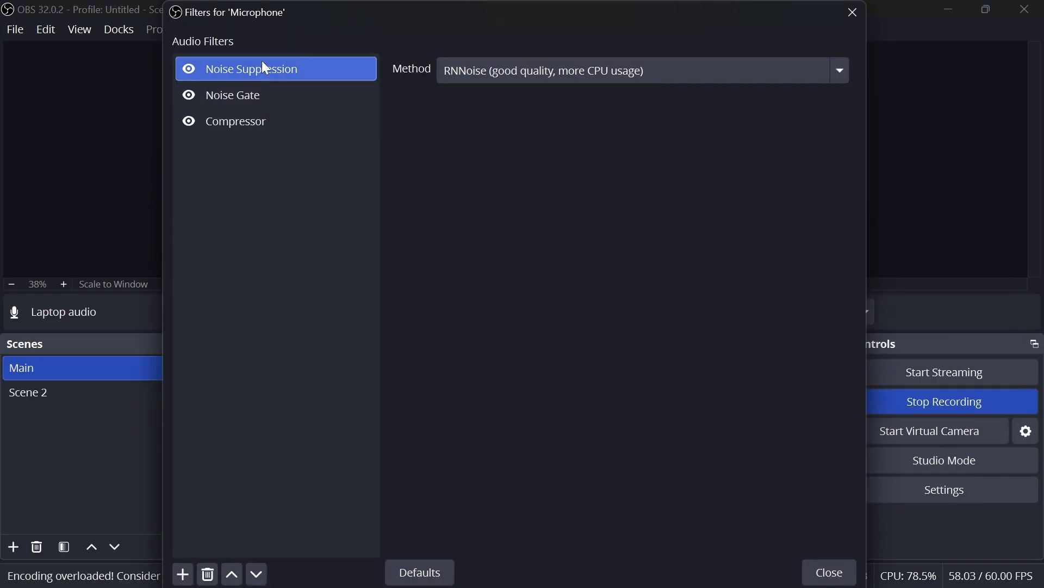
Step: Check the filter types that can be added, review the Microphone's Noise Gate and Compressor settings, and close the filters
left_click(182, 574)
left_click(306, 201)
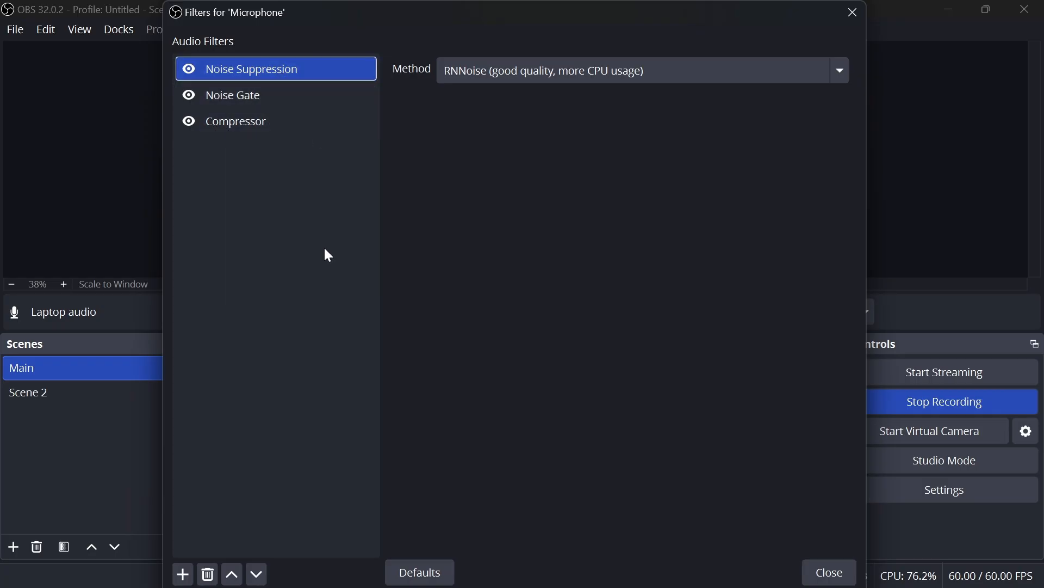
left_click(268, 97)
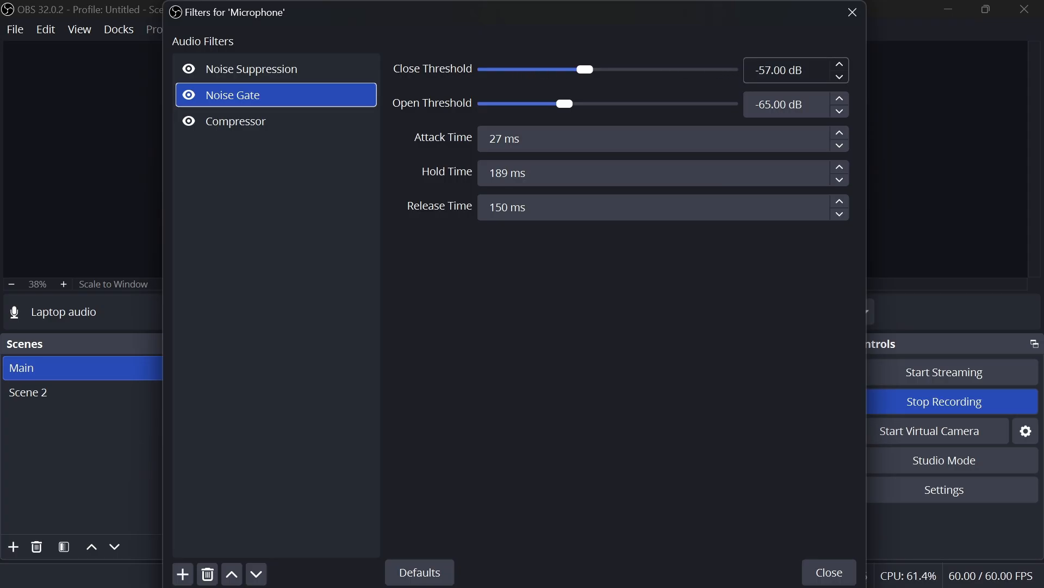
left_click(802, 70)
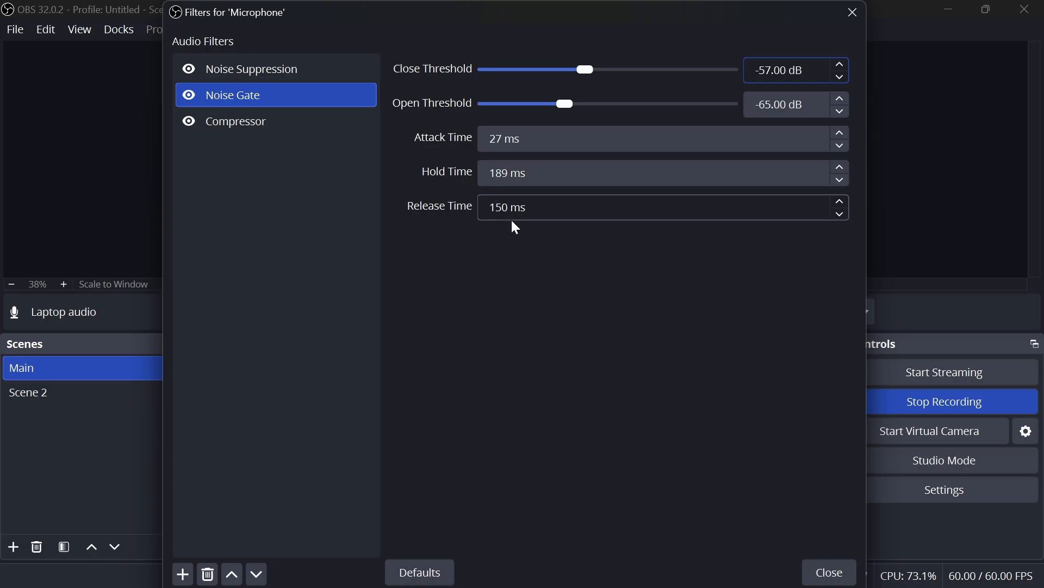
left_click(261, 118)
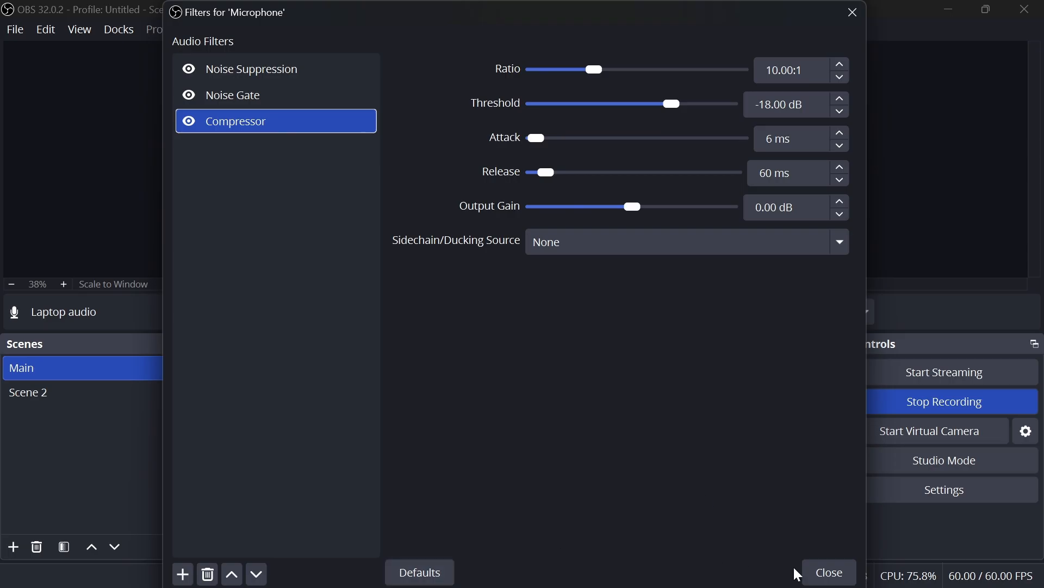
left_click(827, 571)
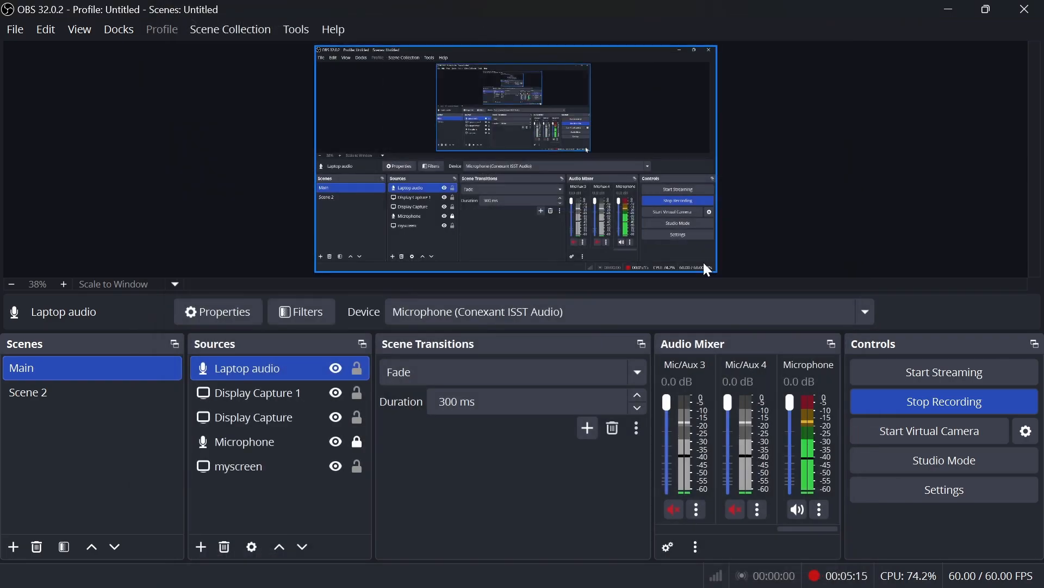